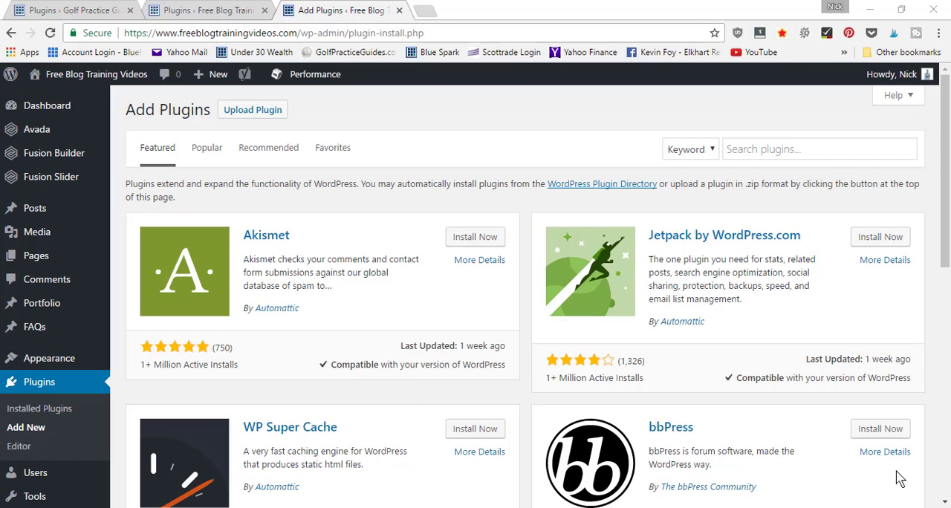
Step: Search the plugin directory for "updraft", then install and activate the UpdraftPlus WordPress Backup Plugin
click(773, 152)
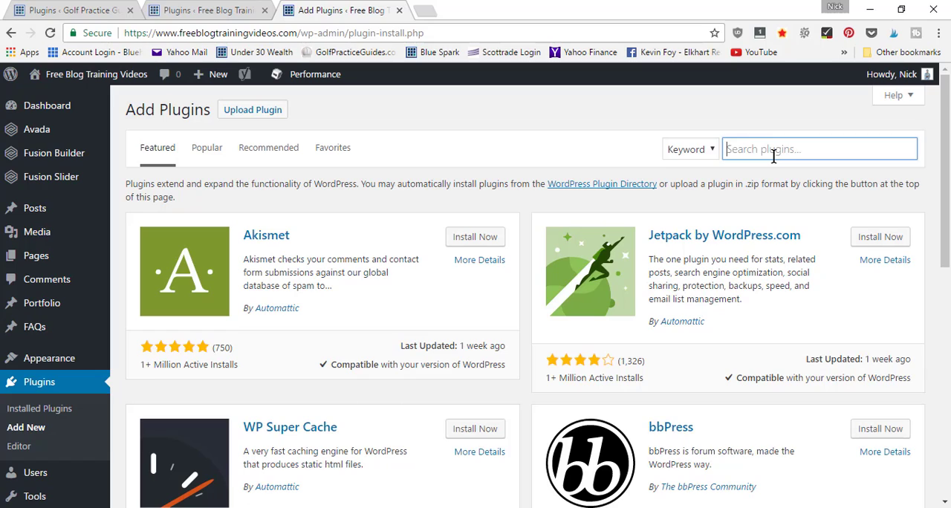
text(updraft)
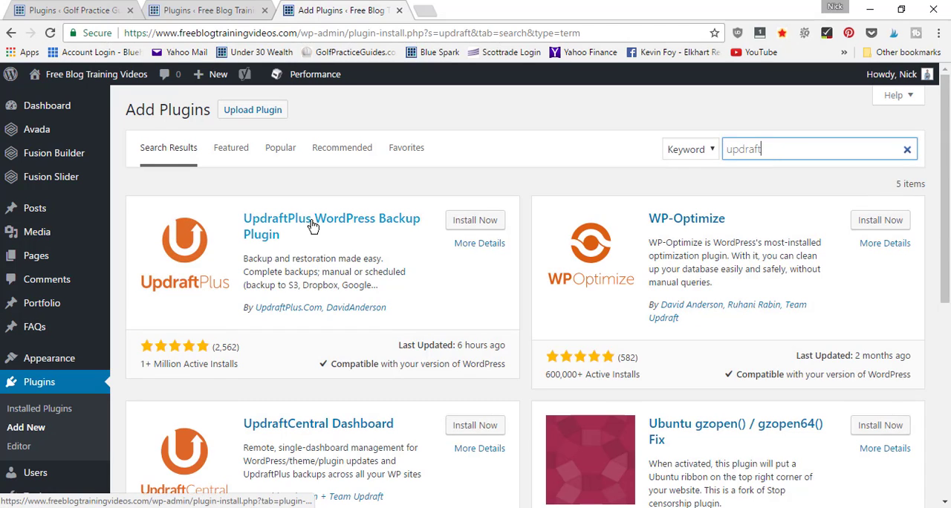
click(471, 223)
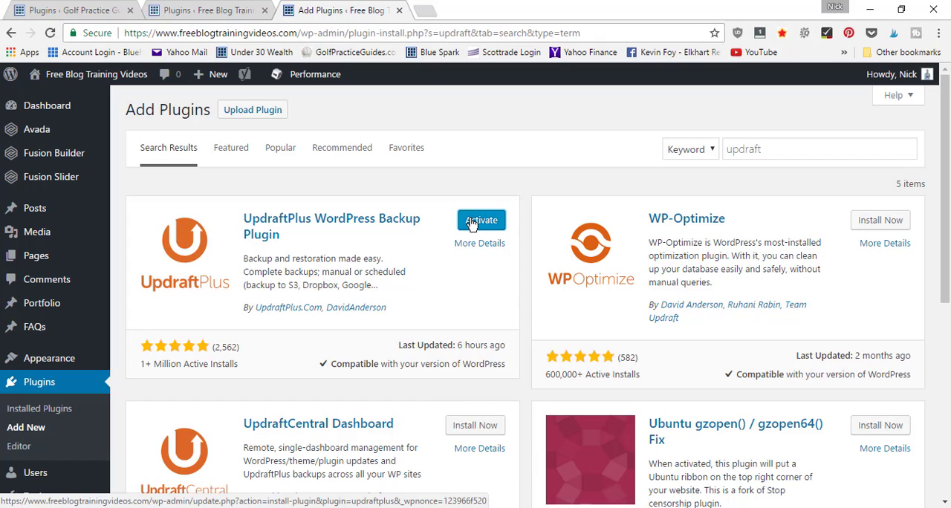
click(473, 225)
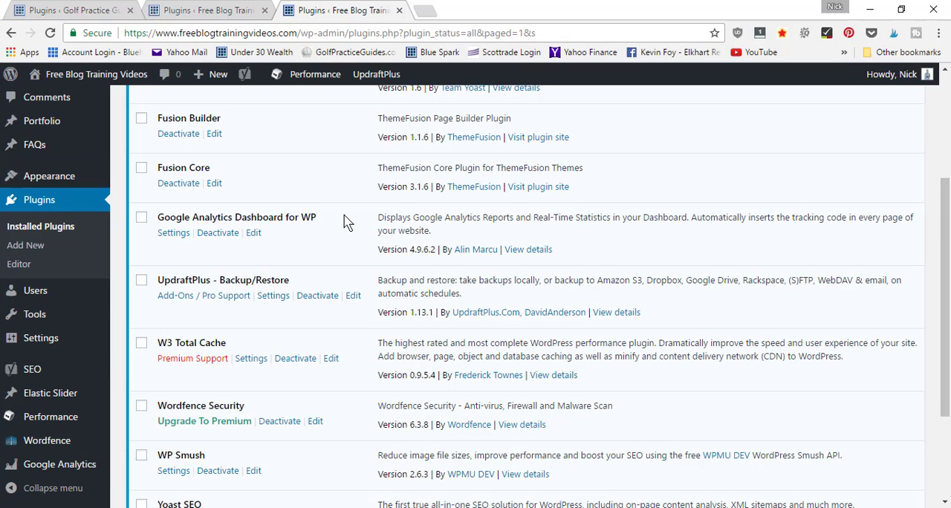
Step: Open the UpdraftPlus backup settings and set the files backup schedule to Weekly
click(276, 297)
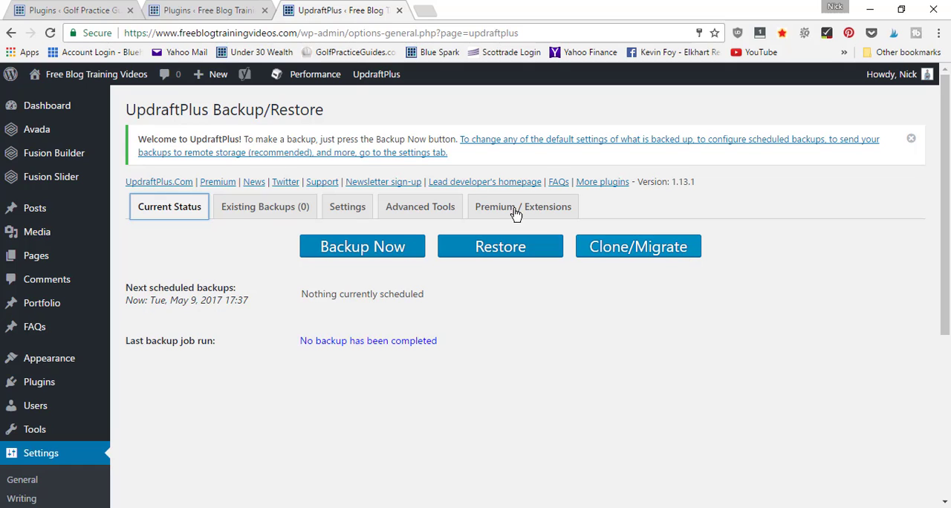
click(349, 213)
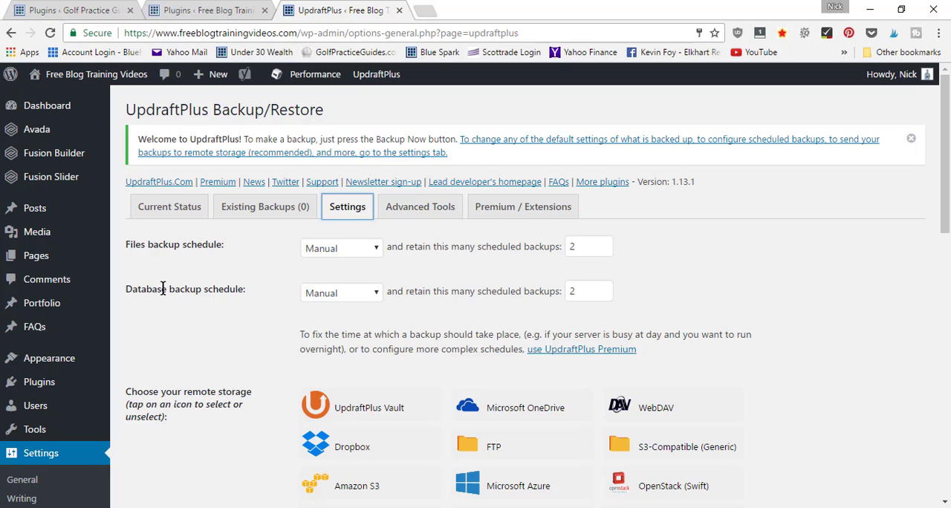
click(185, 247)
click(355, 254)
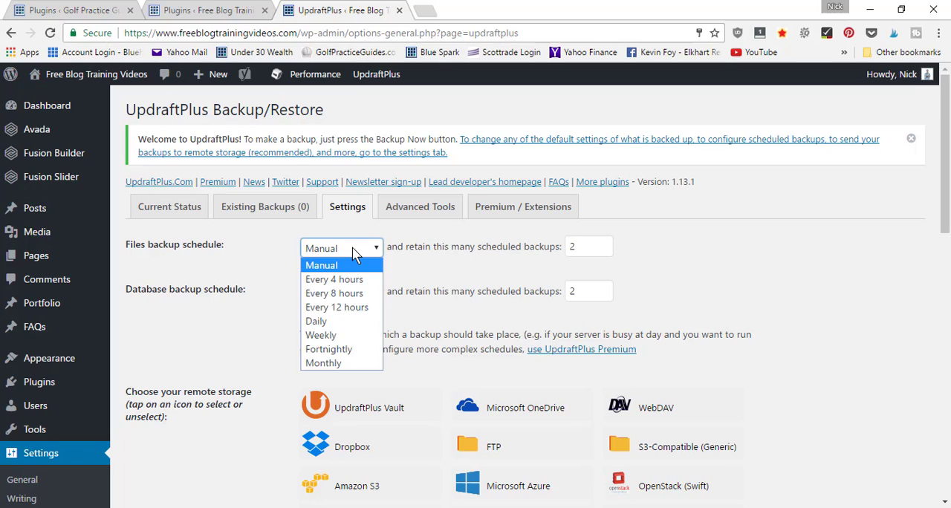
click(346, 338)
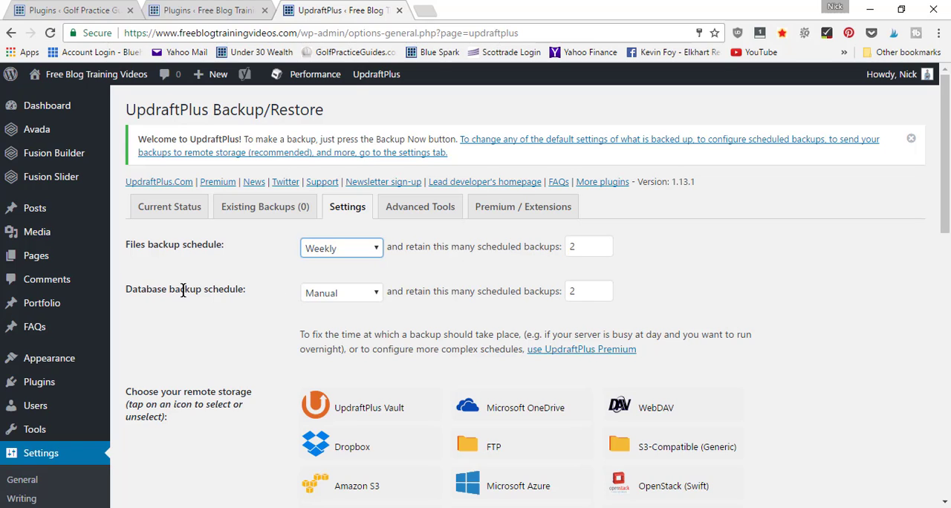
Step: Set the database backup schedule to Daily and retain 7 scheduled backups
click(329, 293)
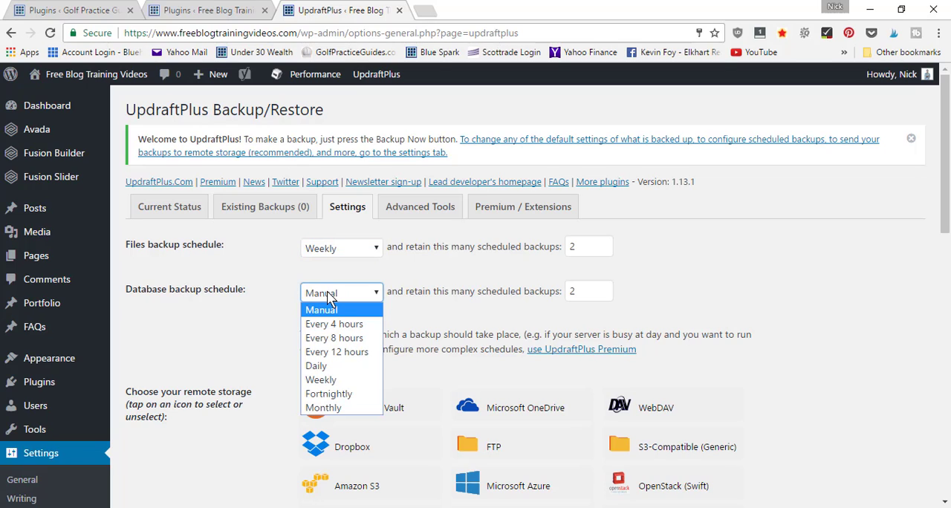
click(329, 367)
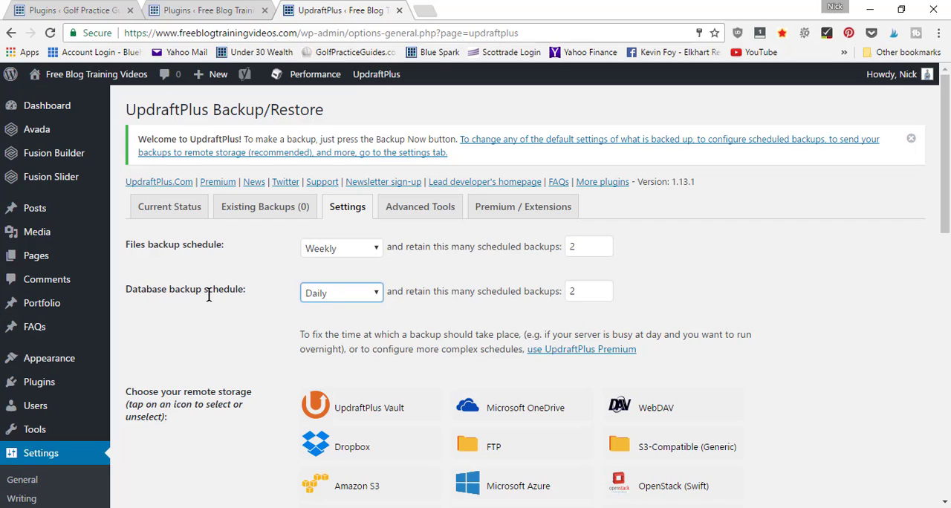
click(587, 291)
key(BackSpace)
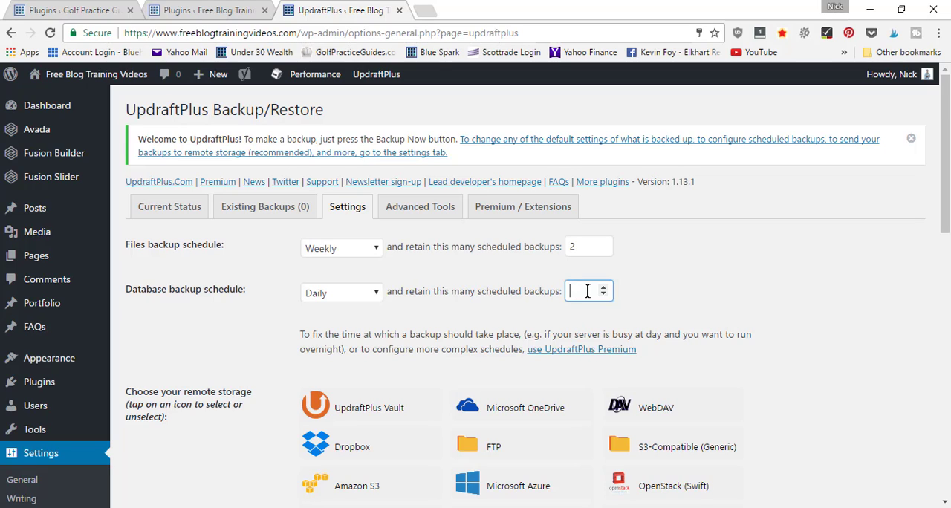
text(7)
click(495, 287)
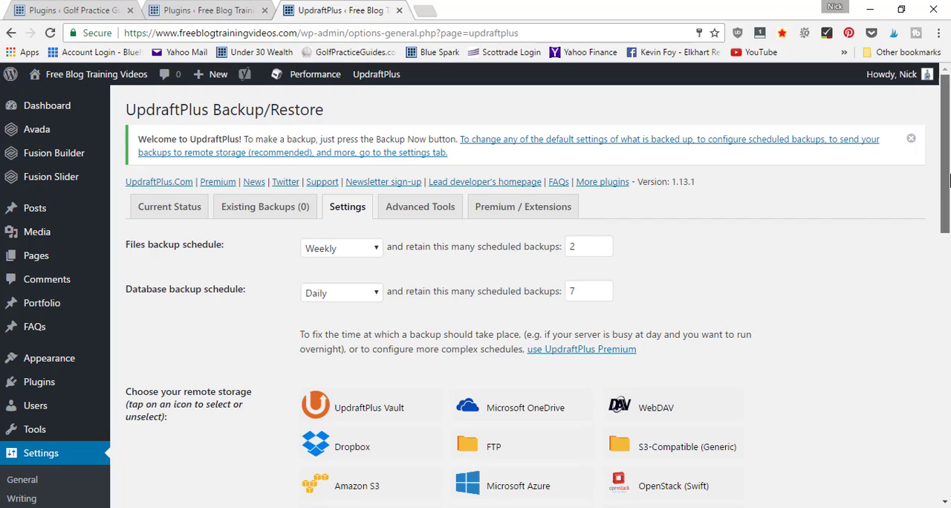
Step: Choose Dropbox as the remote storage for the backups
scroll(844, 229, down, 1)
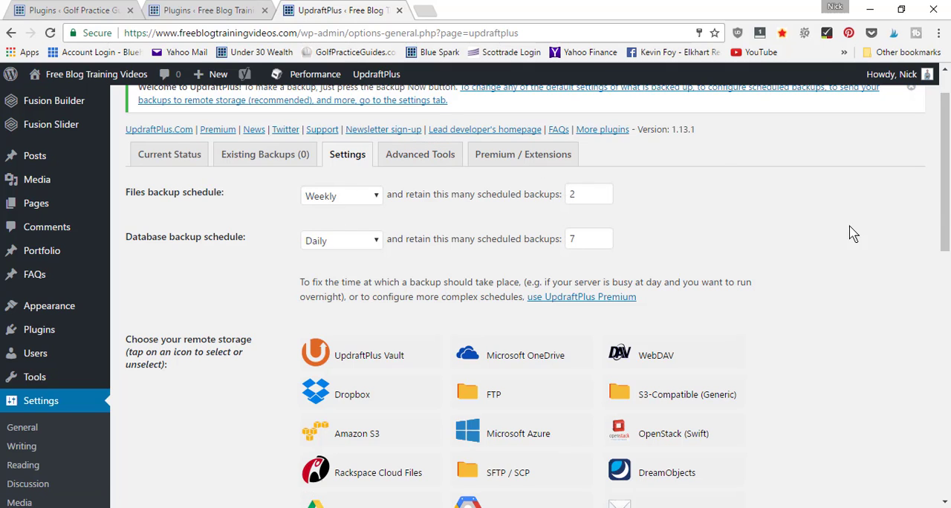
scroll(948, 229, down, 1)
scroll(947, 243, down, 1)
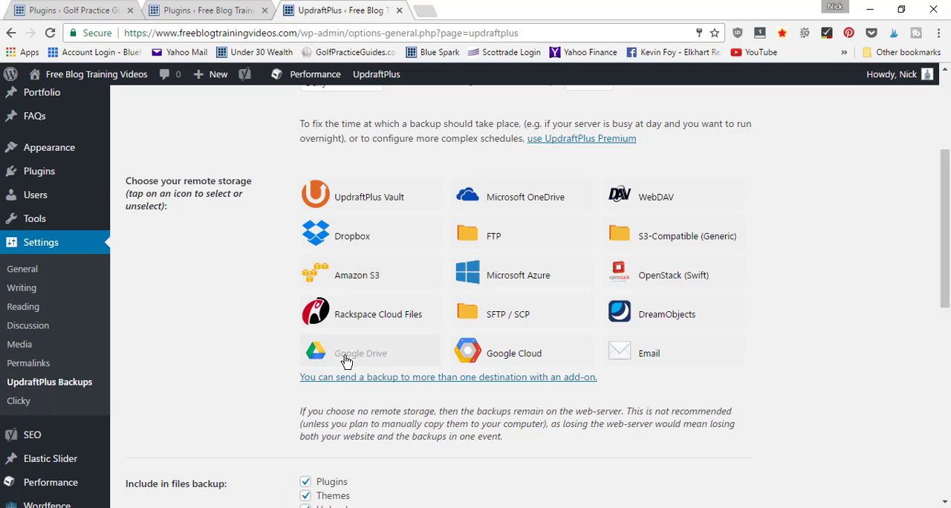
click(353, 236)
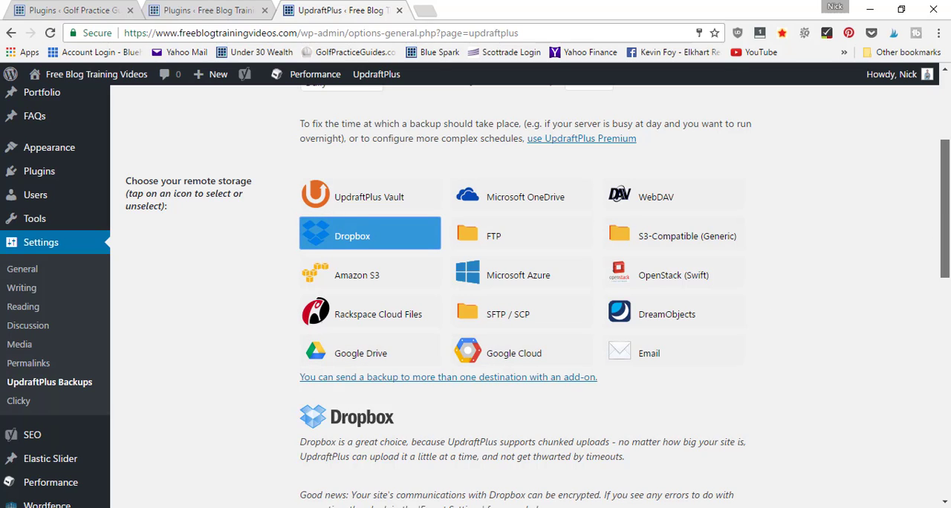
Step: Save the UpdraftPlus settings with Themes included in the files backup, and authorize access to the Dropbox account through to completed setup
drag(945, 174, 945, 312)
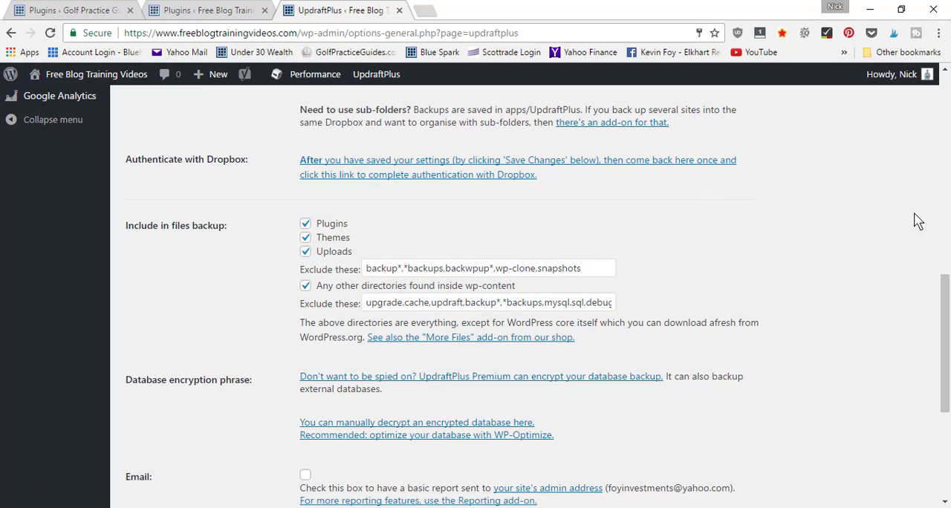
drag(945, 302, 946, 329)
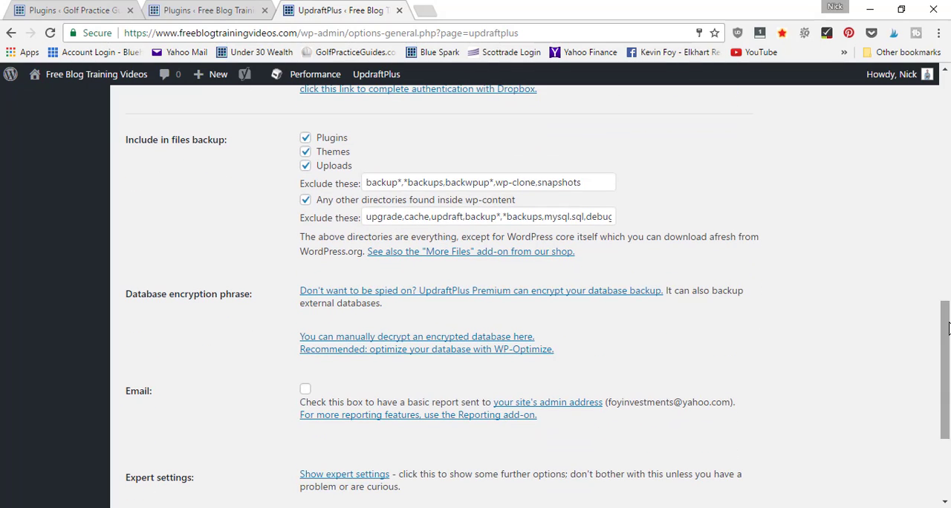
click(306, 151)
click(306, 152)
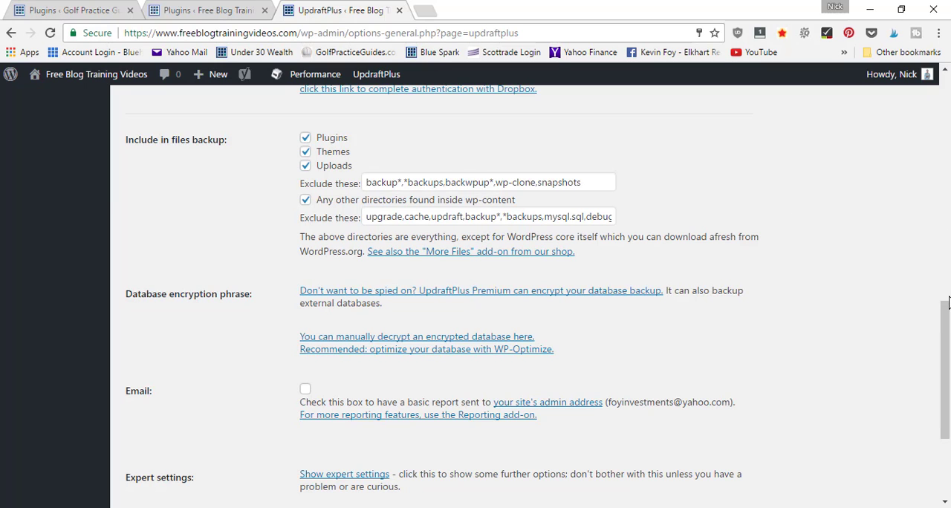
drag(947, 314, 947, 372)
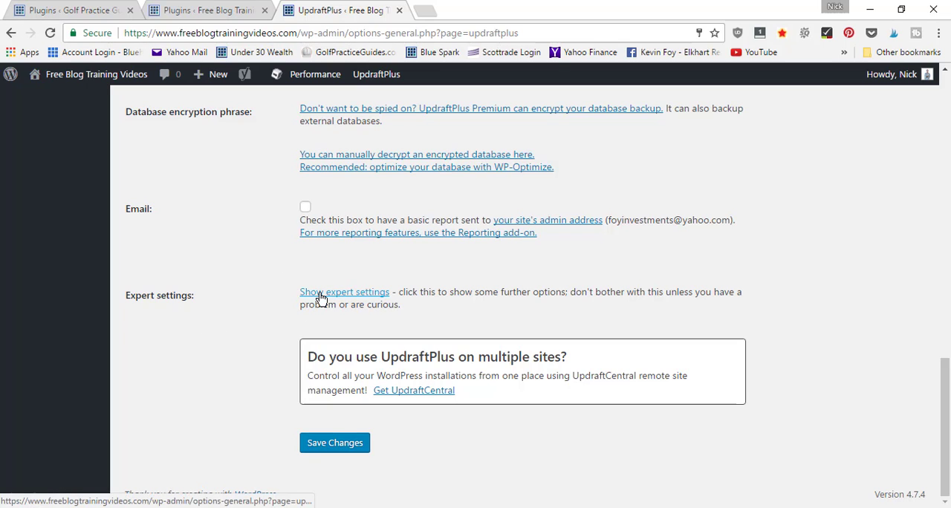
click(335, 442)
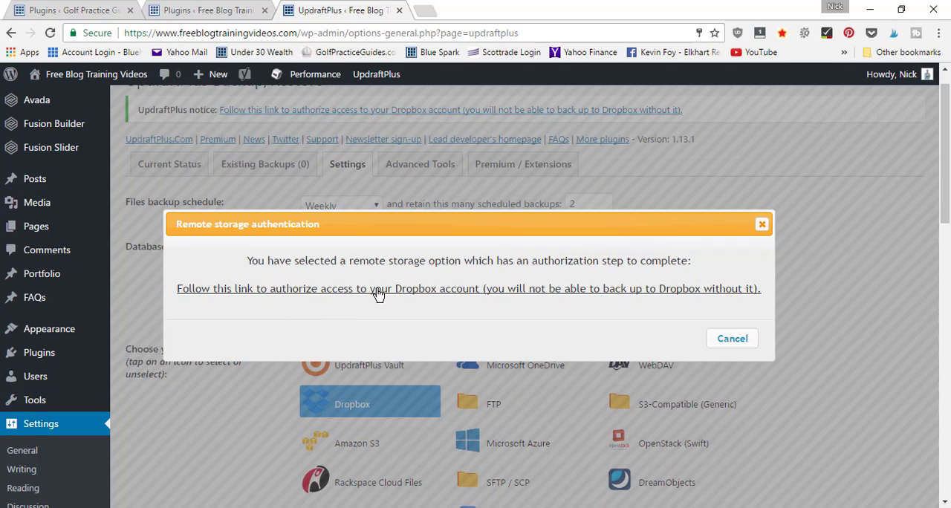
click(441, 290)
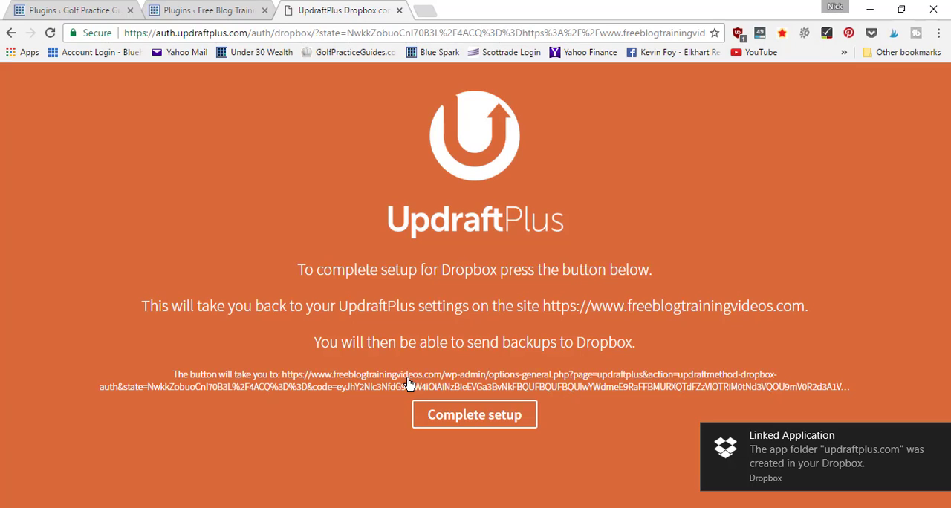
click(484, 422)
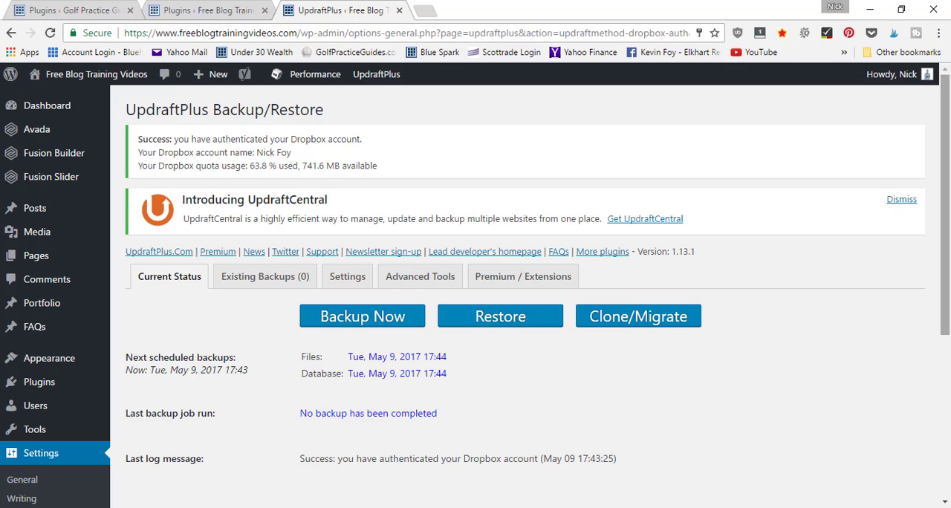
Step: Run a one-time backup that includes the database and files and is sent to remote storage
scroll(948, 234, down, 1)
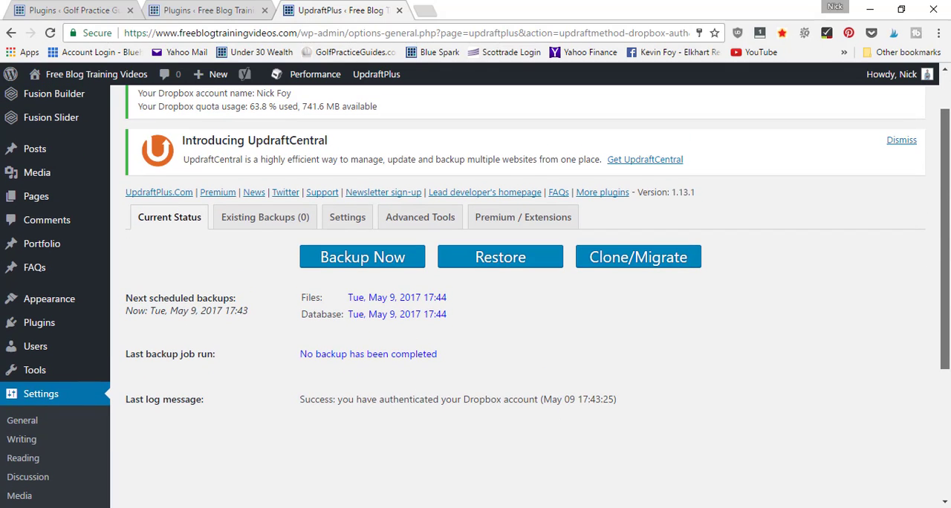
scroll(945, 193, up, 1)
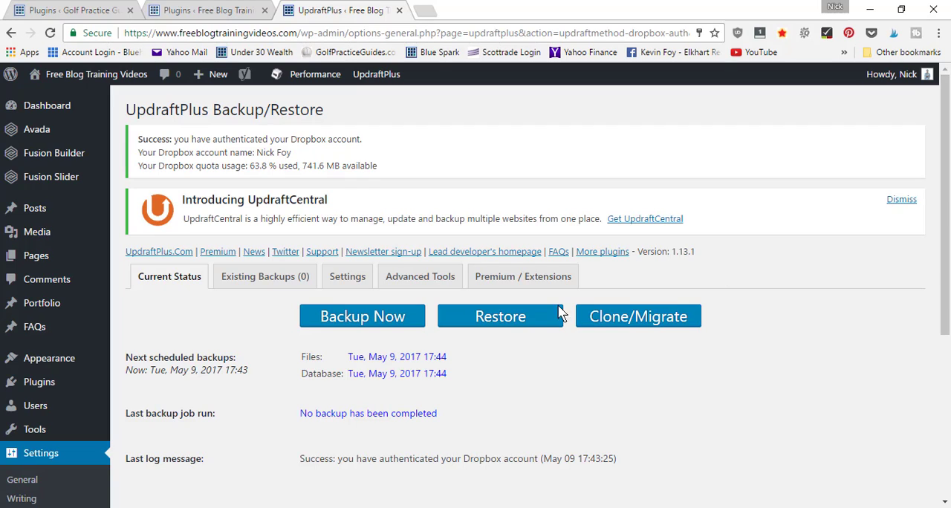
click(358, 319)
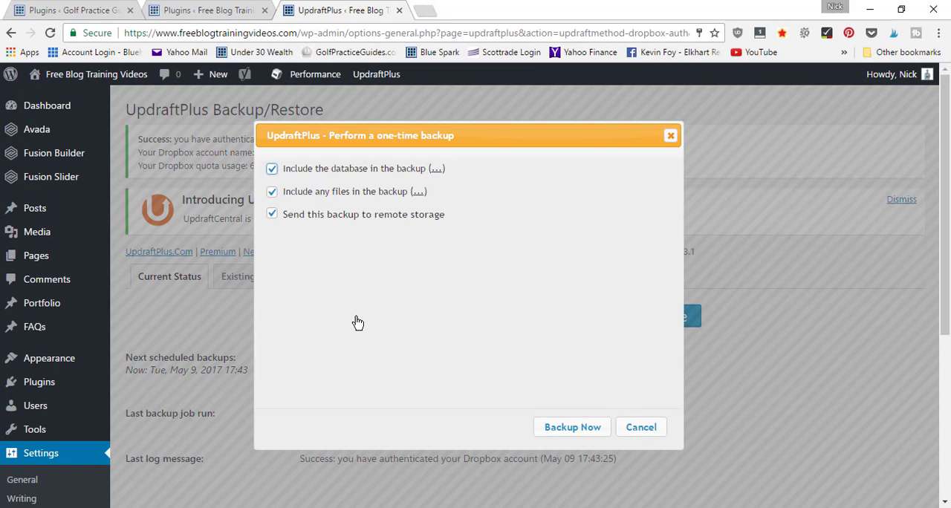
click(573, 428)
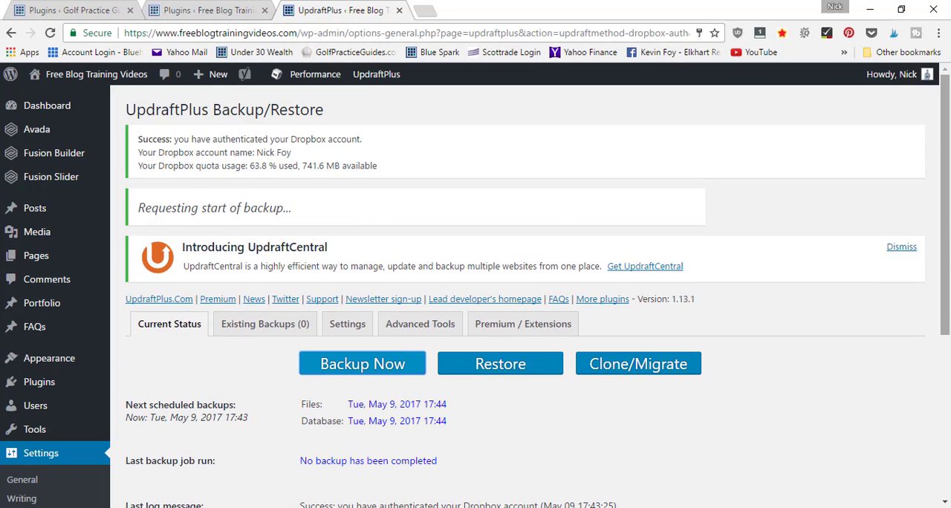
drag(946, 167, 947, 216)
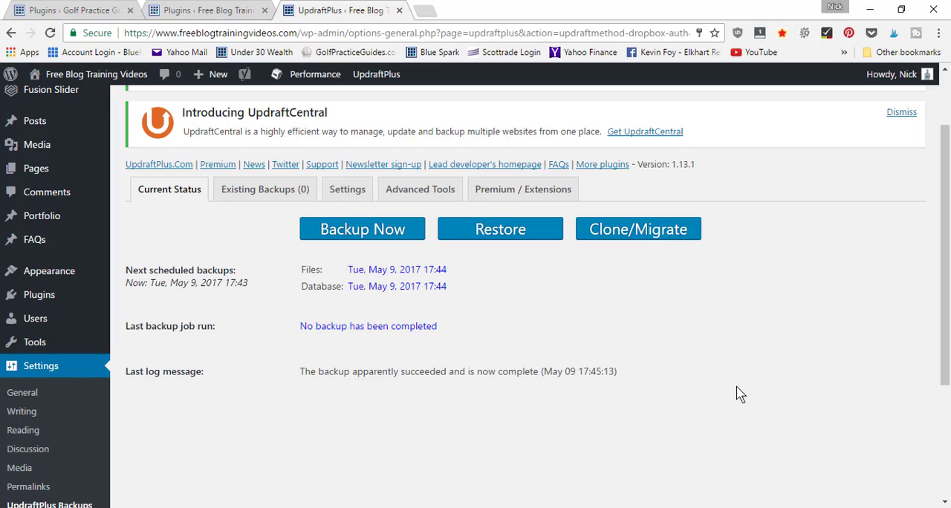
Step: Examine the list of existing backups and the feature comparison of UpdraftPlus Free, Premium and Gold
click(240, 191)
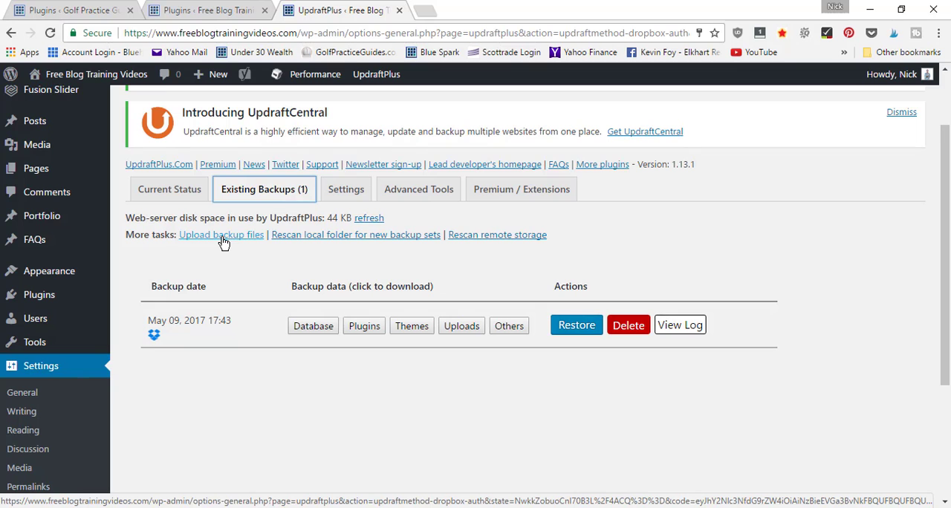
click(521, 188)
scroll(522, 297, down, 2)
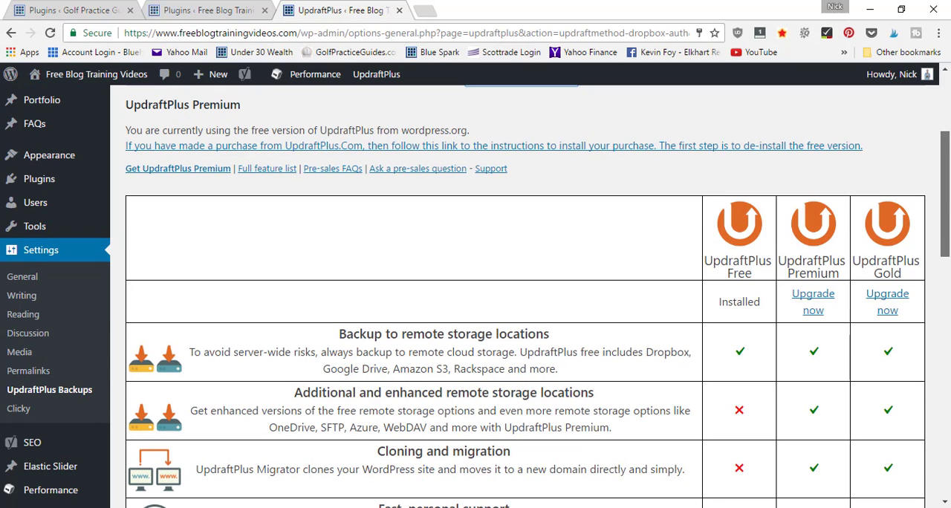
scroll(948, 209, down, 1)
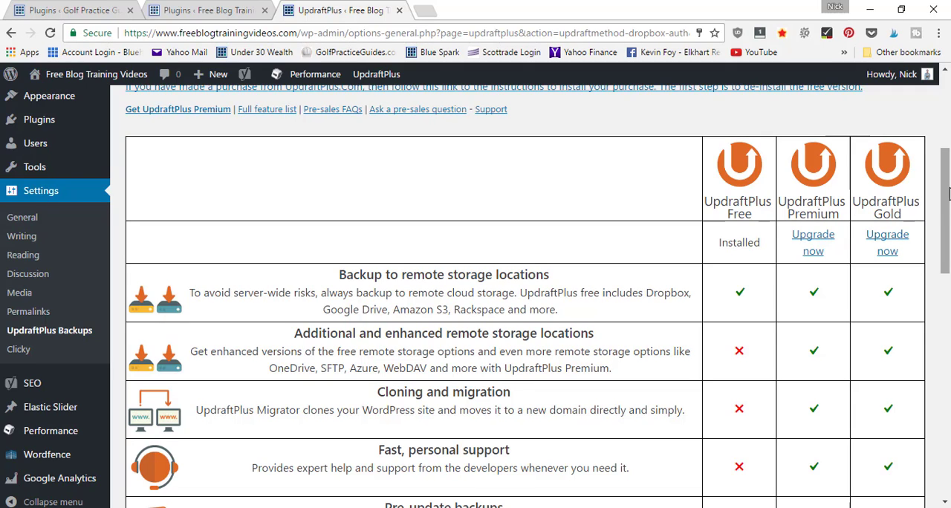
scroll(946, 194, down, 1)
drag(946, 194, 948, 151)
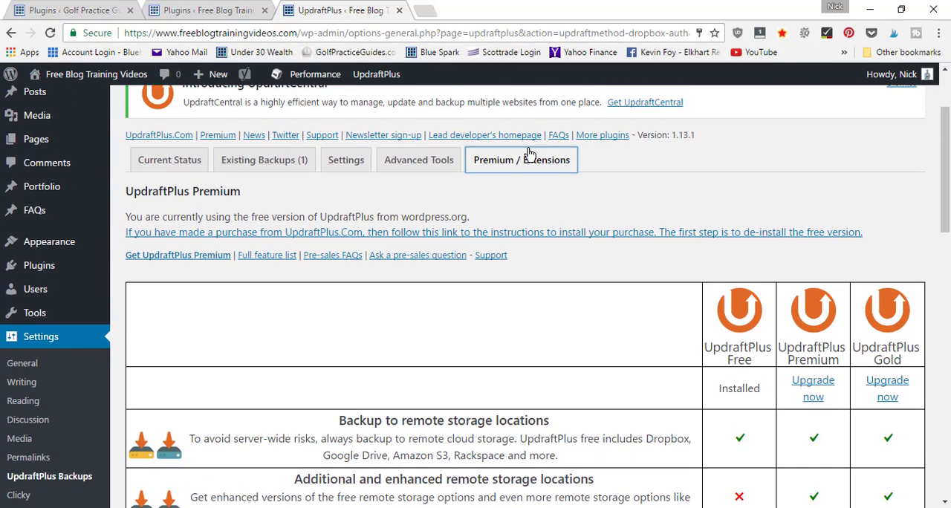